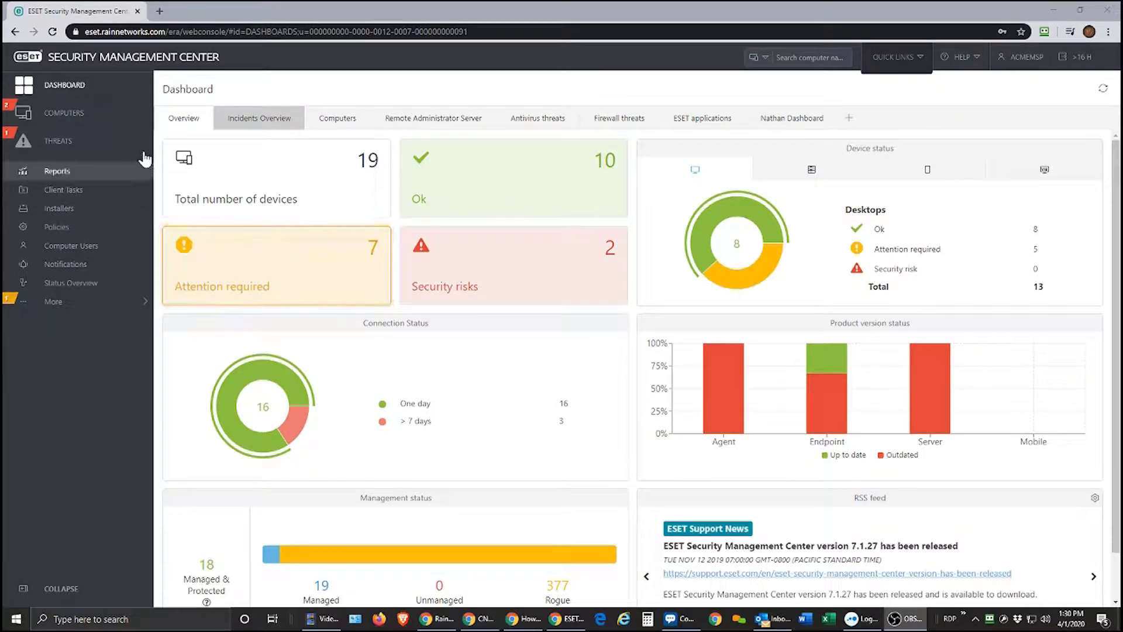
- Go to Reports and scroll the template categories to the Computers section
click(53, 173)
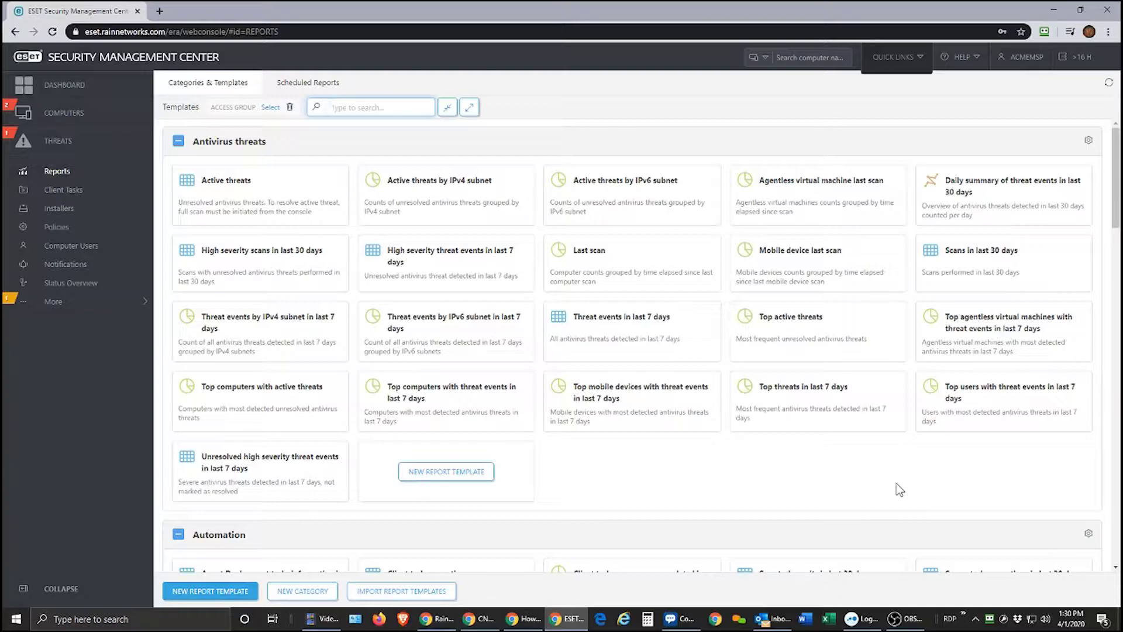
scroll(900, 490, down, 10)
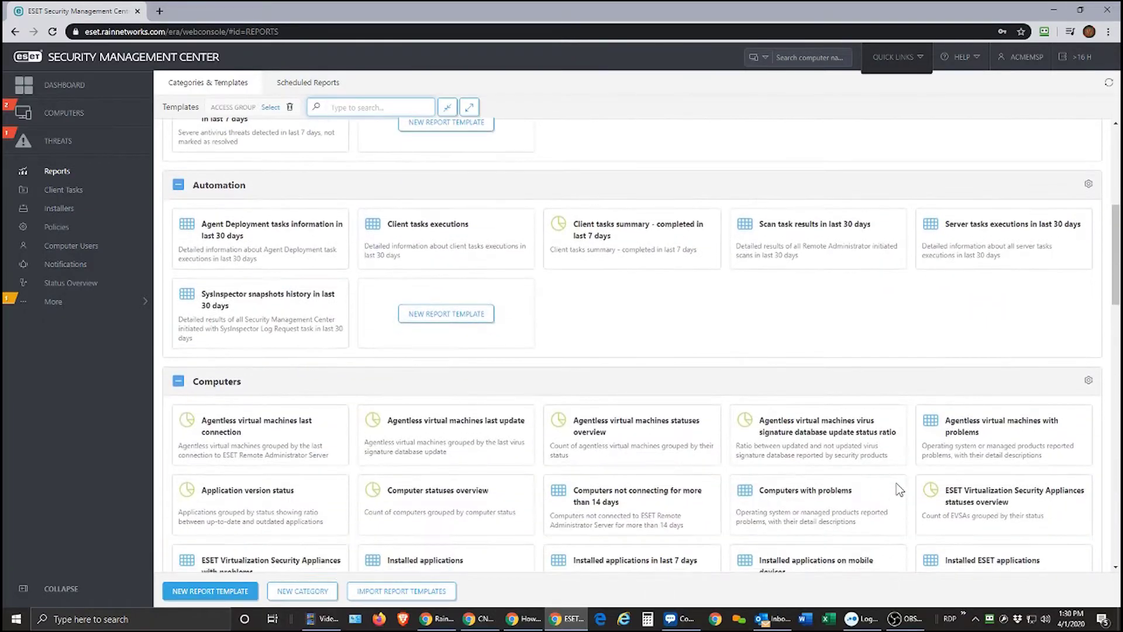
scroll(899, 489, down, 2)
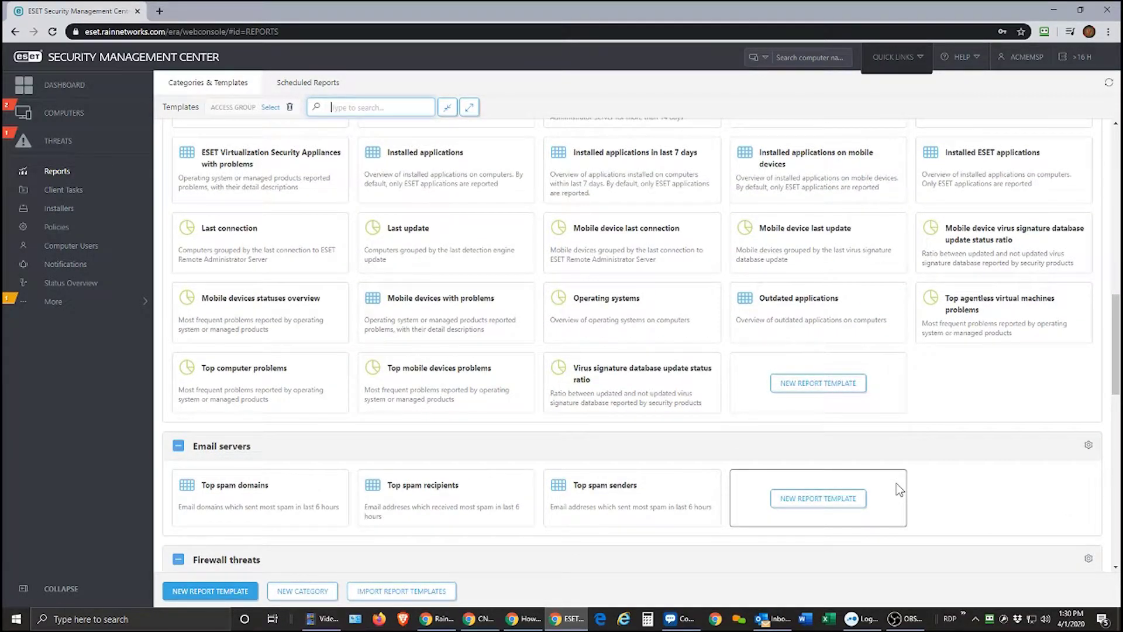
scroll(899, 490, down, 5)
scroll(899, 490, down, 1)
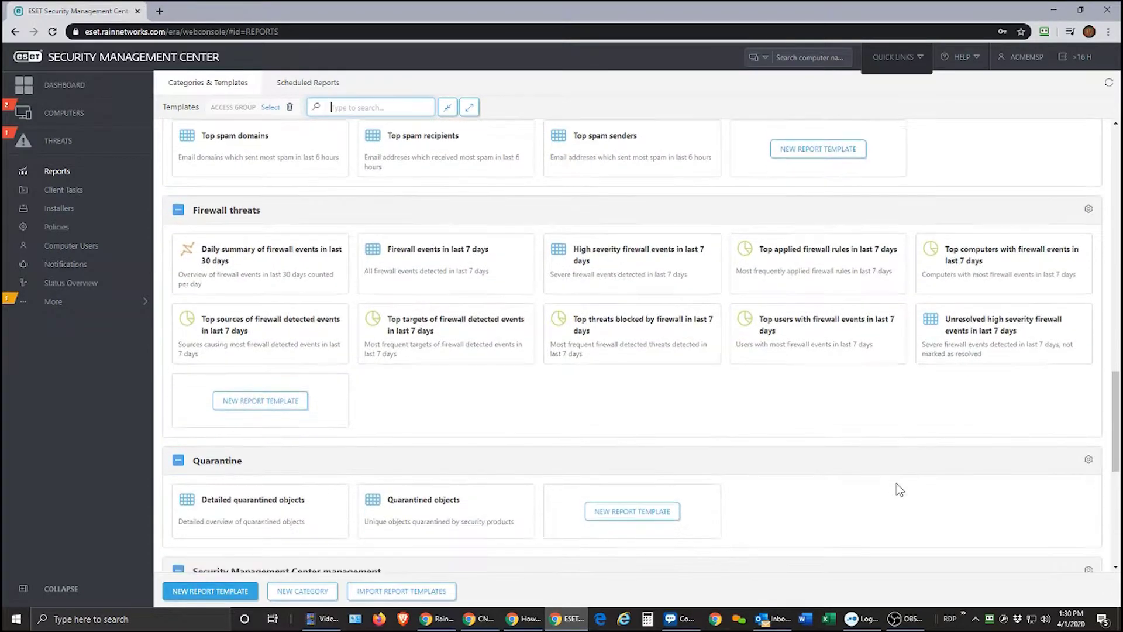
scroll(900, 490, up, 5)
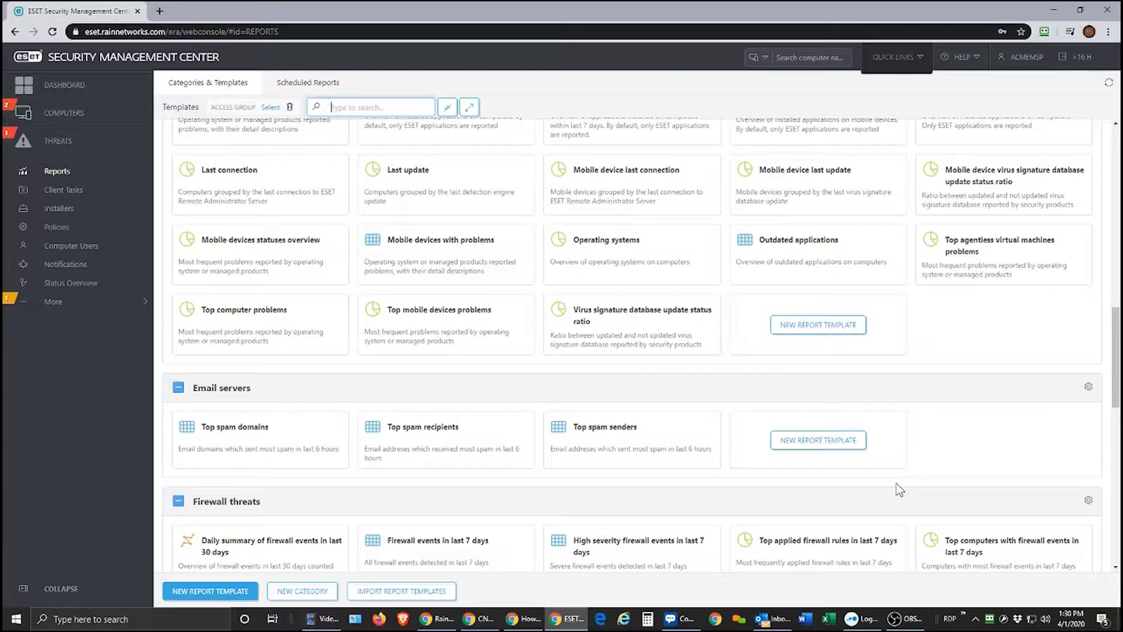
- Choose Schedule from the Operating systems template's GENERATE NOW dropdown
mouse_move(639, 258)
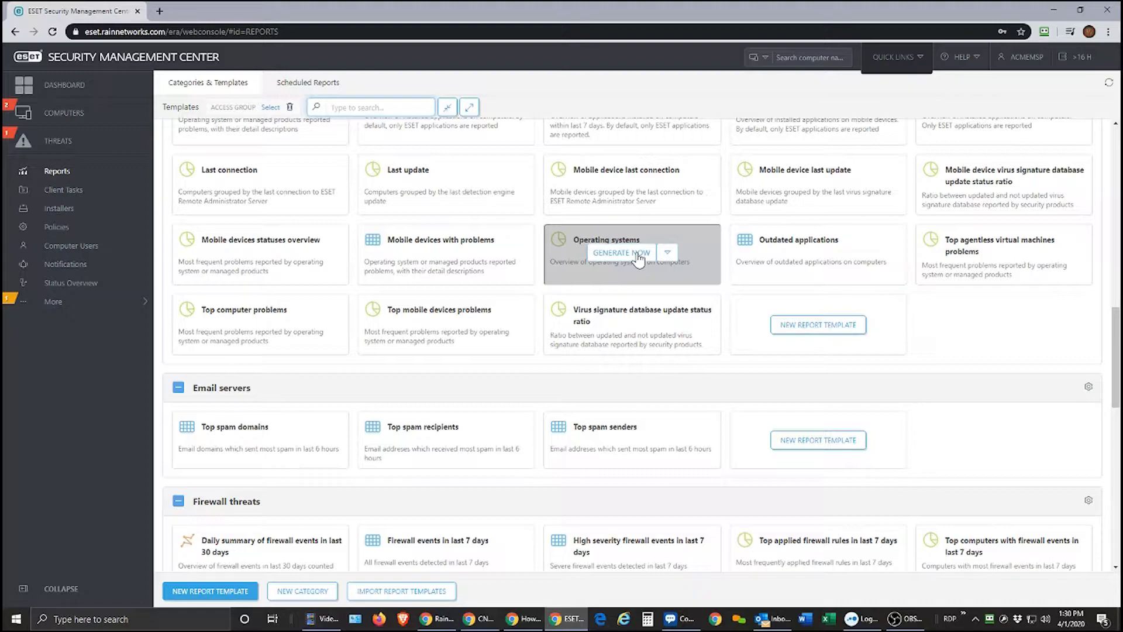
click(668, 254)
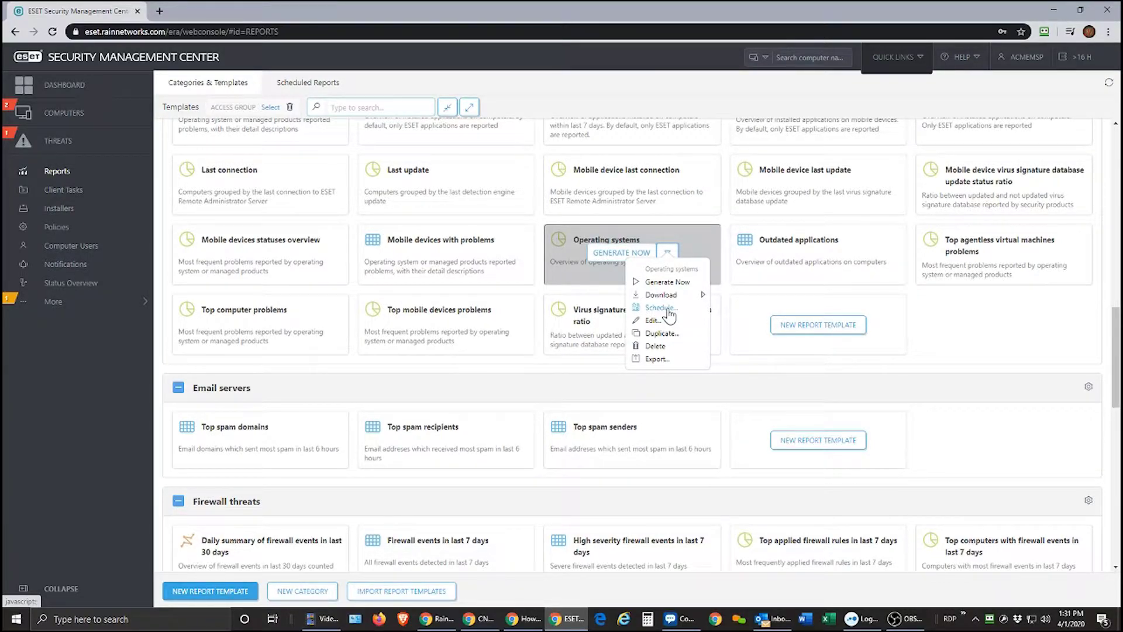
click(668, 309)
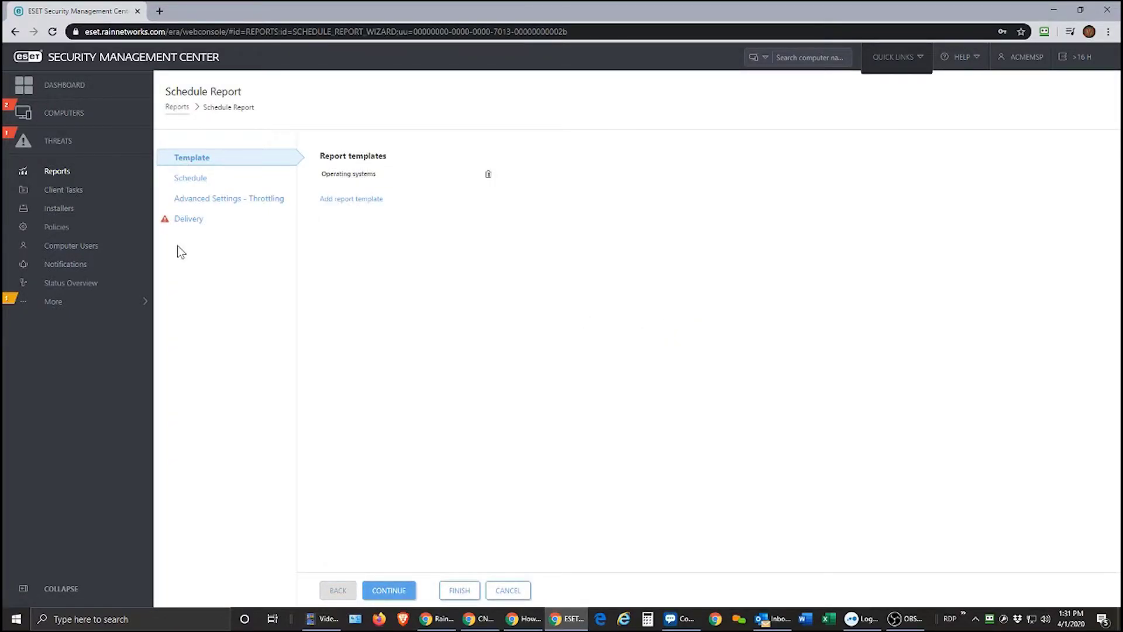
drag(385, 176, 324, 176)
click(312, 319)
- Set a Weekly trigger on Friday only (Sunday unchecked), starting at 15:00
click(398, 593)
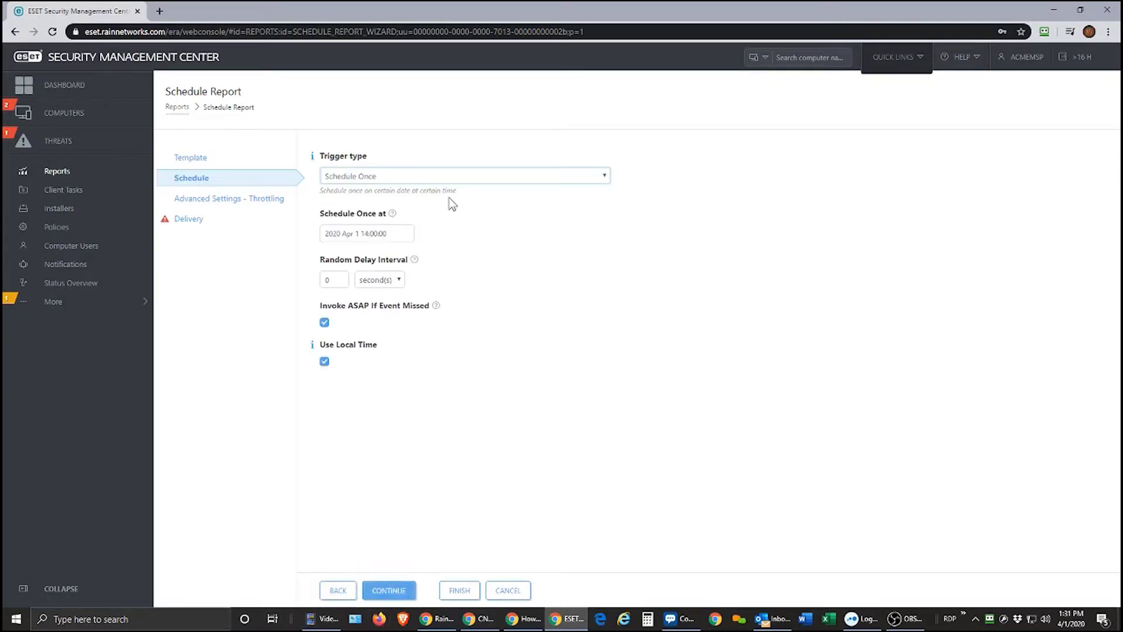
click(446, 178)
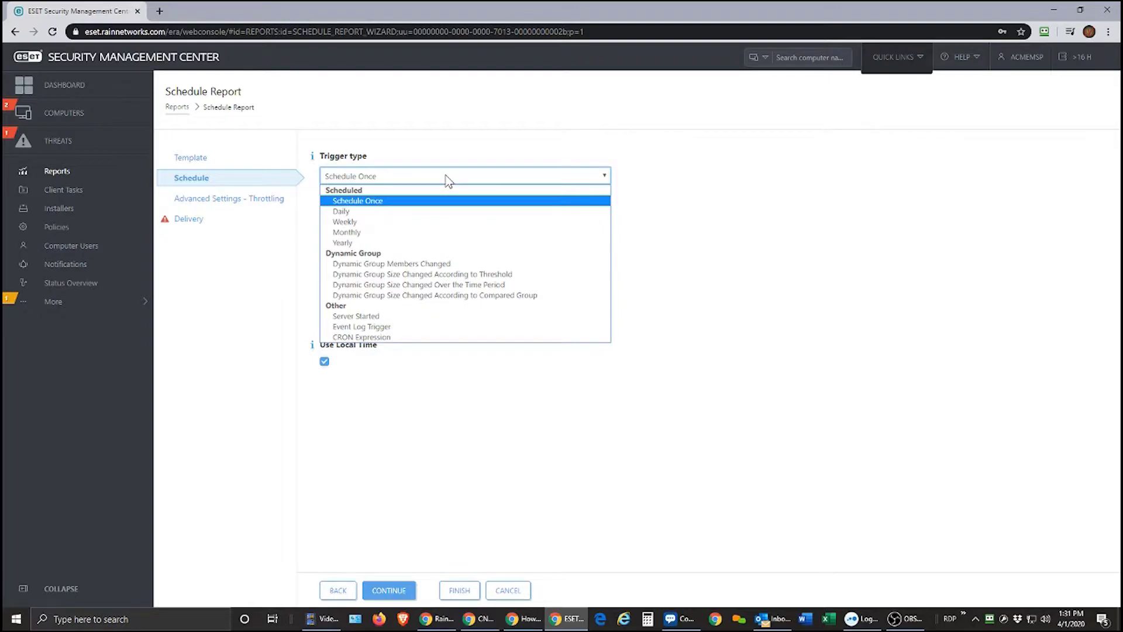
click(456, 222)
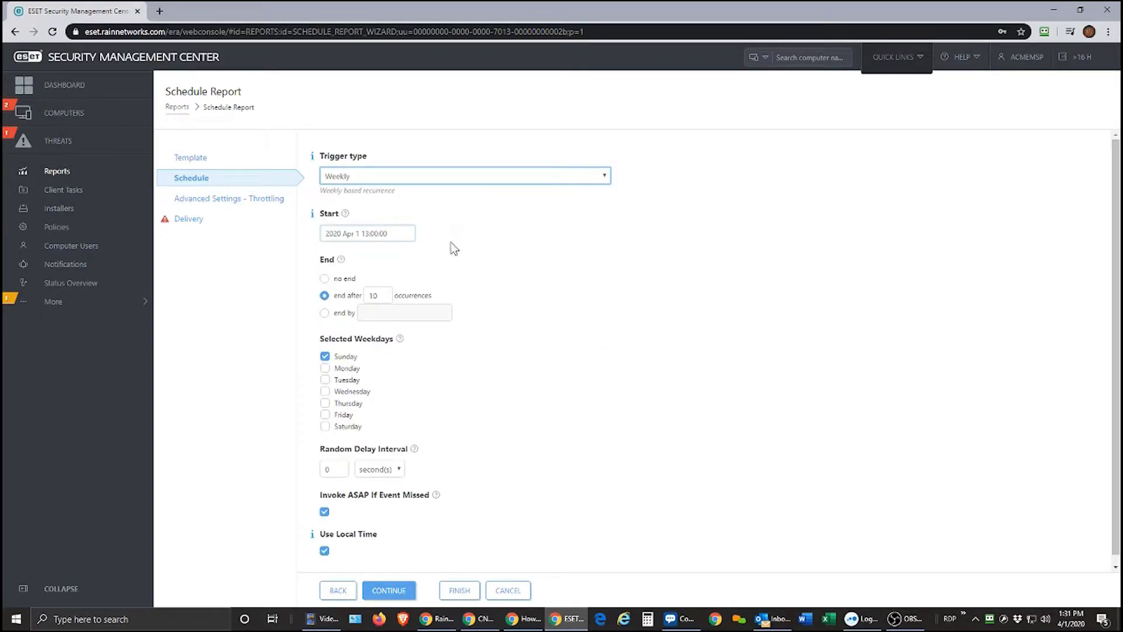
click(345, 415)
click(331, 358)
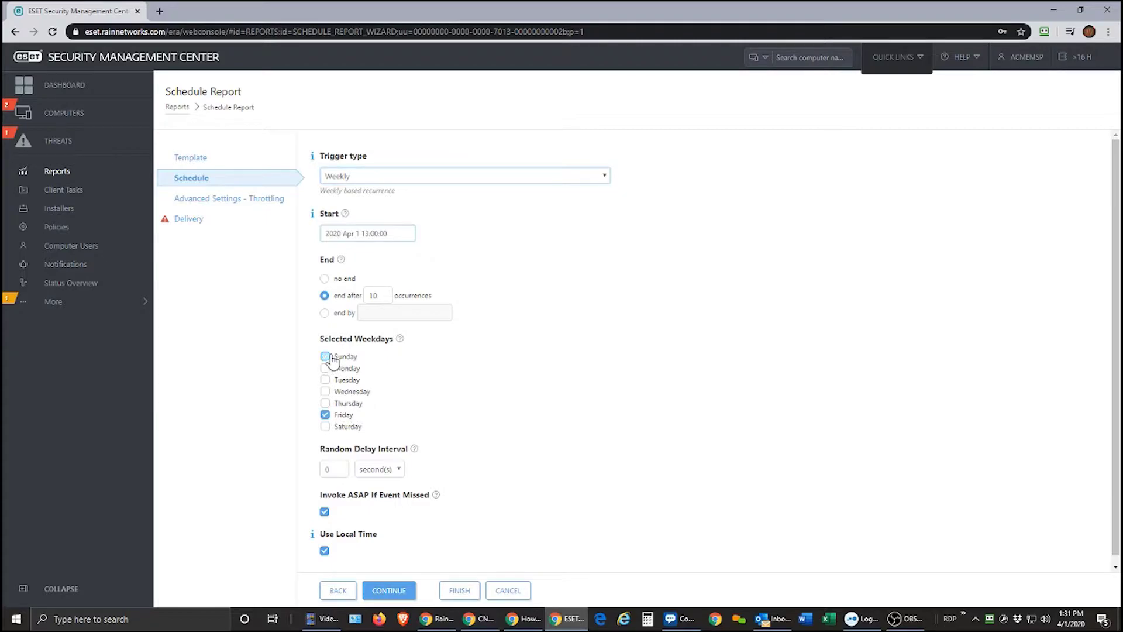
click(369, 234)
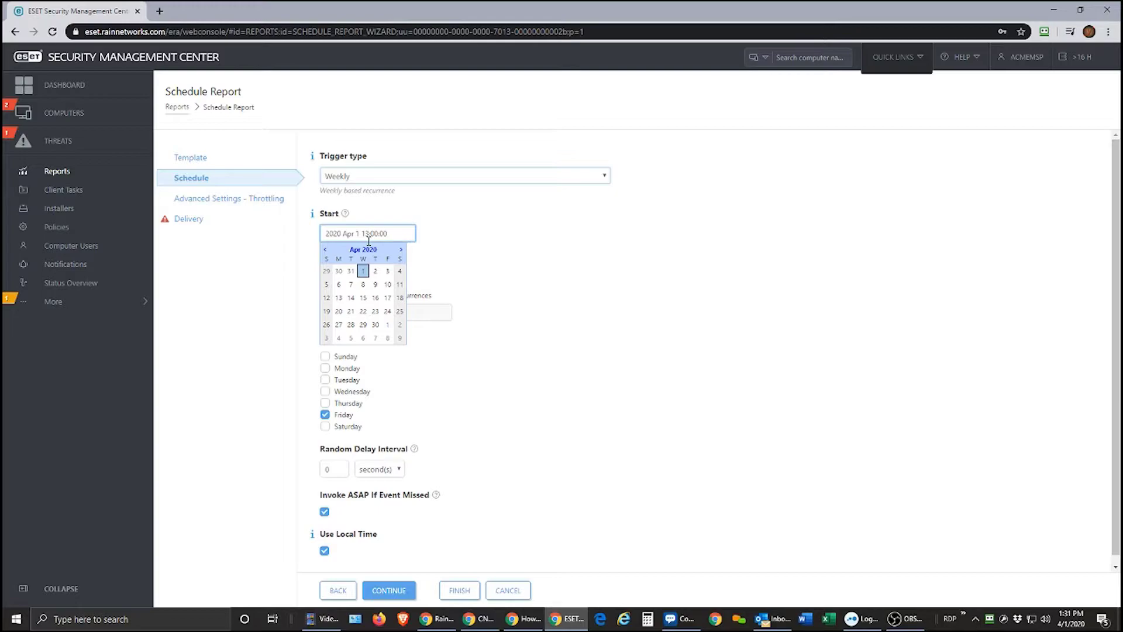
key(Tab)
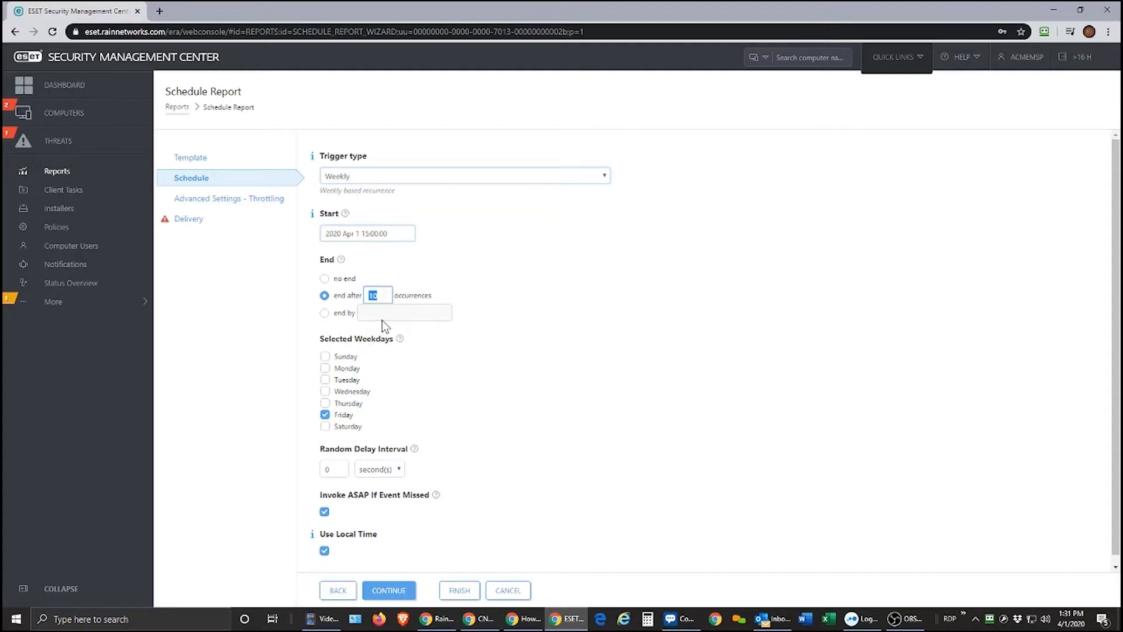
- End the schedule after 10 occurrences and advance past throttling to Delivery
click(324, 279)
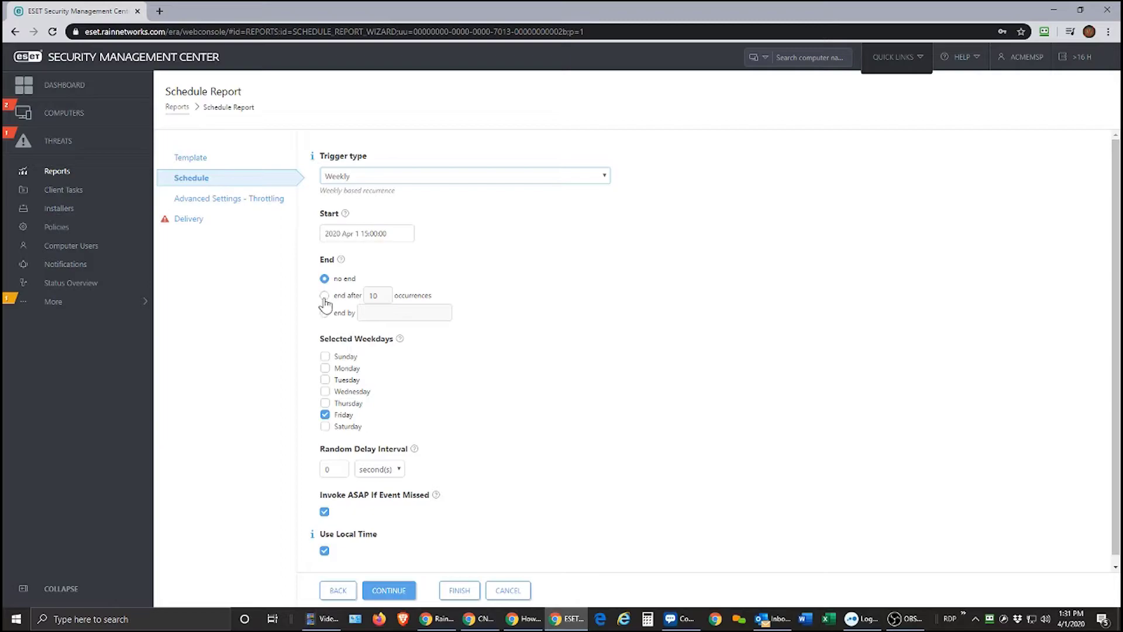
click(324, 296)
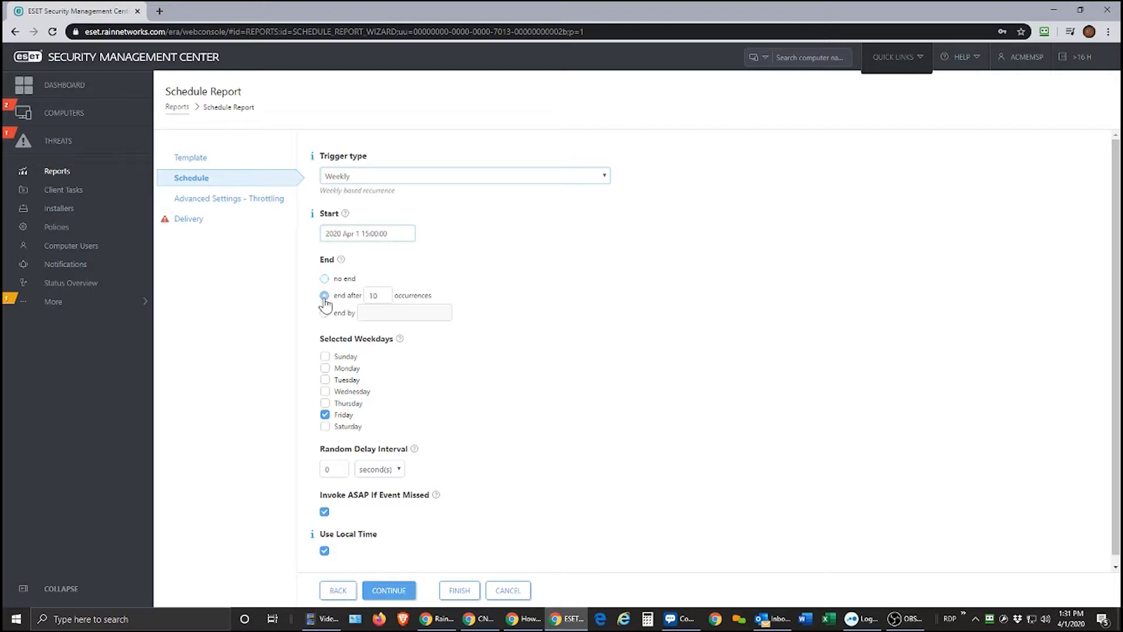
click(406, 591)
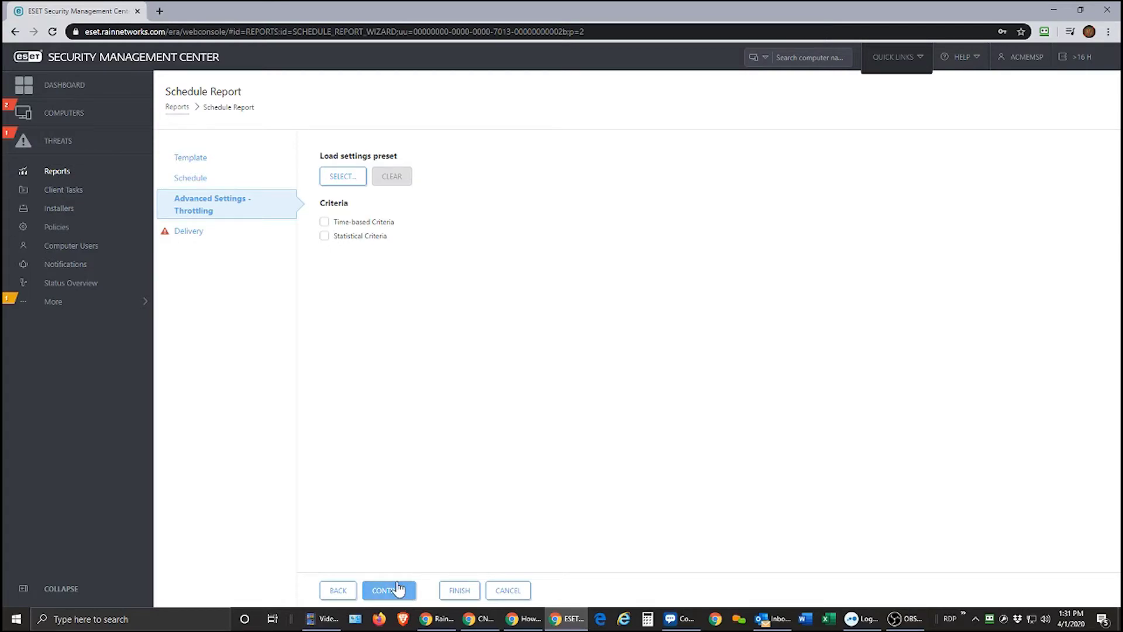
click(390, 592)
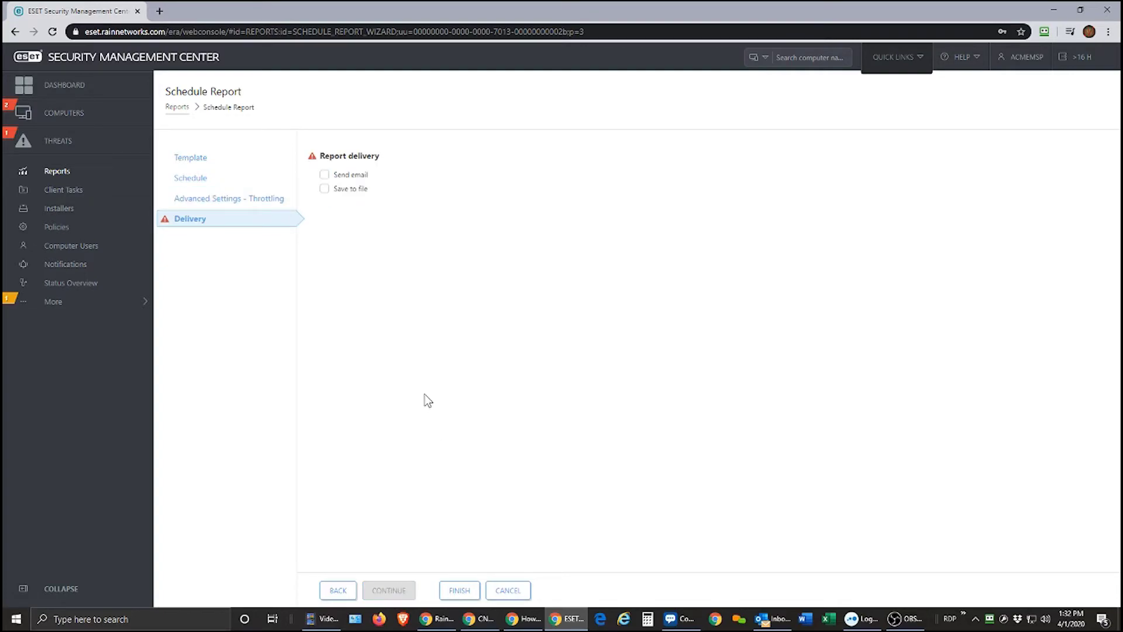
- Enable email delivery to the recipient's address with subject 'Operating Systems Report From ESET Server', then cancel
click(325, 175)
click(335, 264)
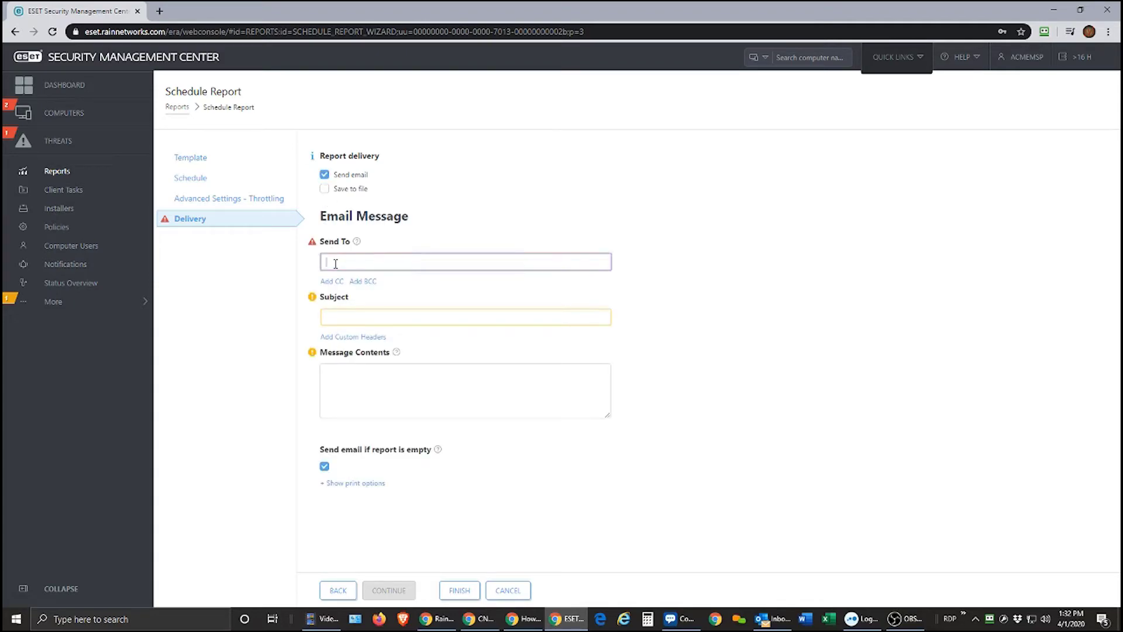
text(myname@domain.com)
key(Tab)
key(Tab)
key(Tab)
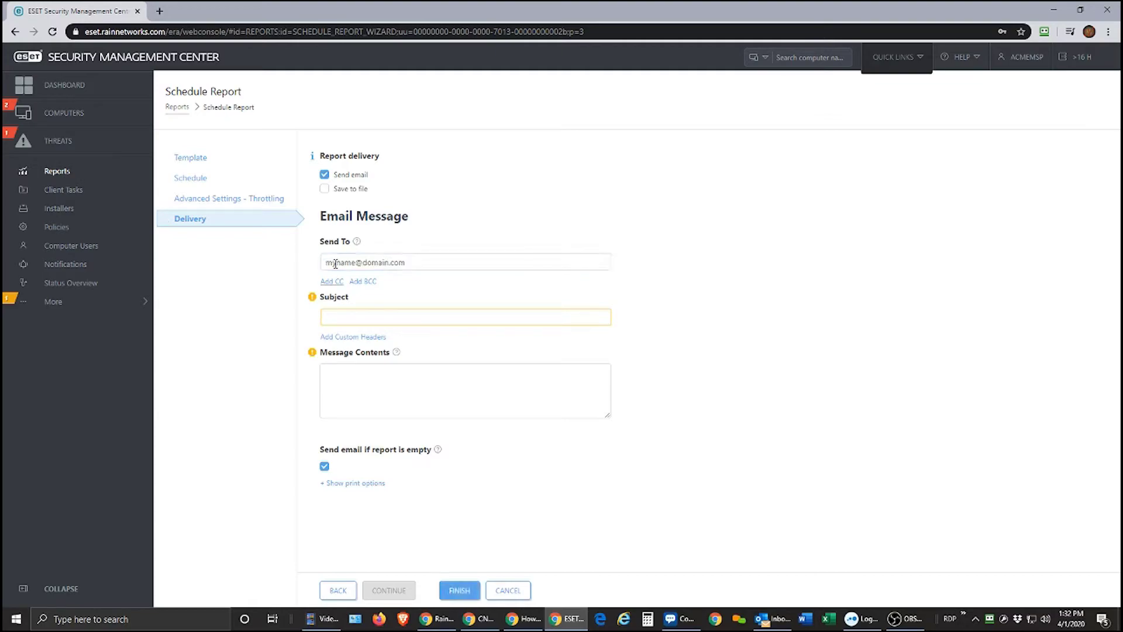
text(Op)
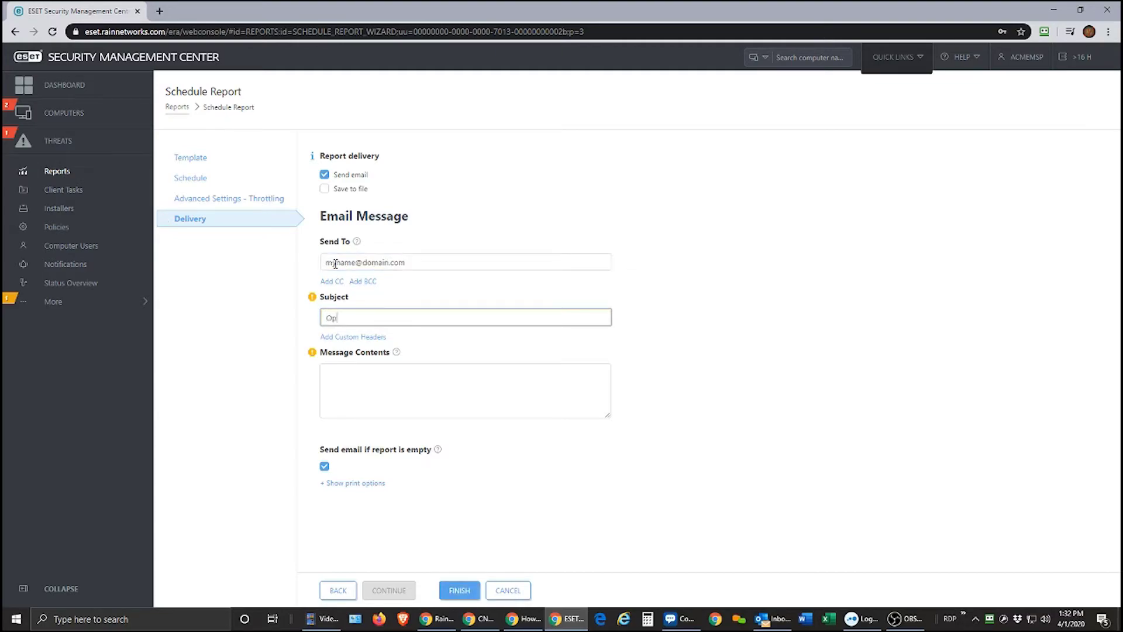
text(erating Systems )
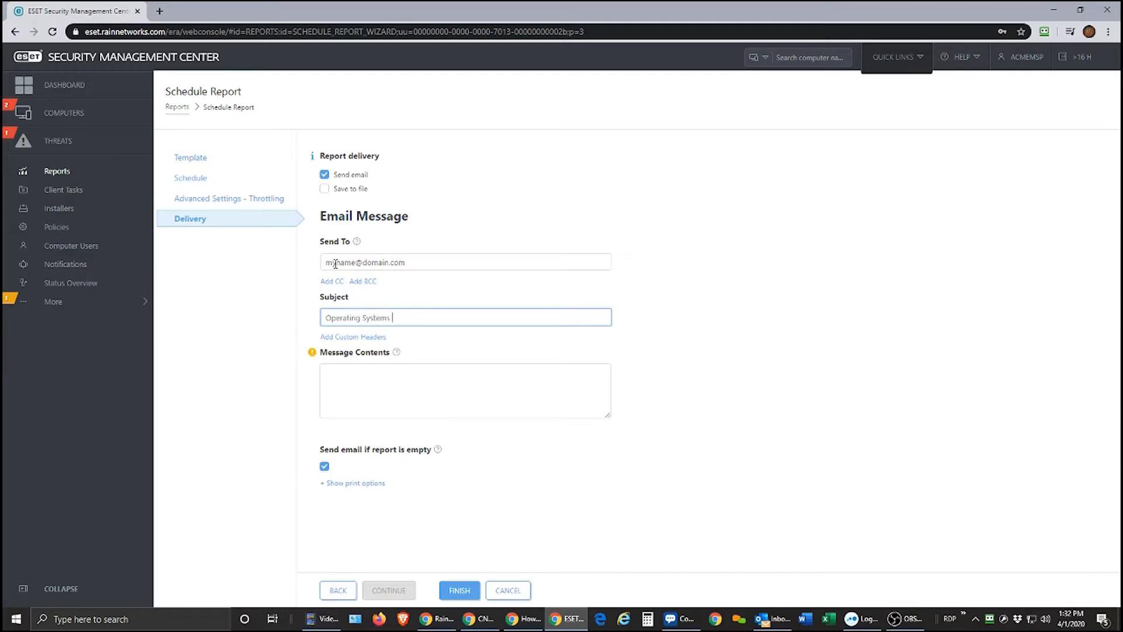
text(Report From ESET Server)
key(Tab)
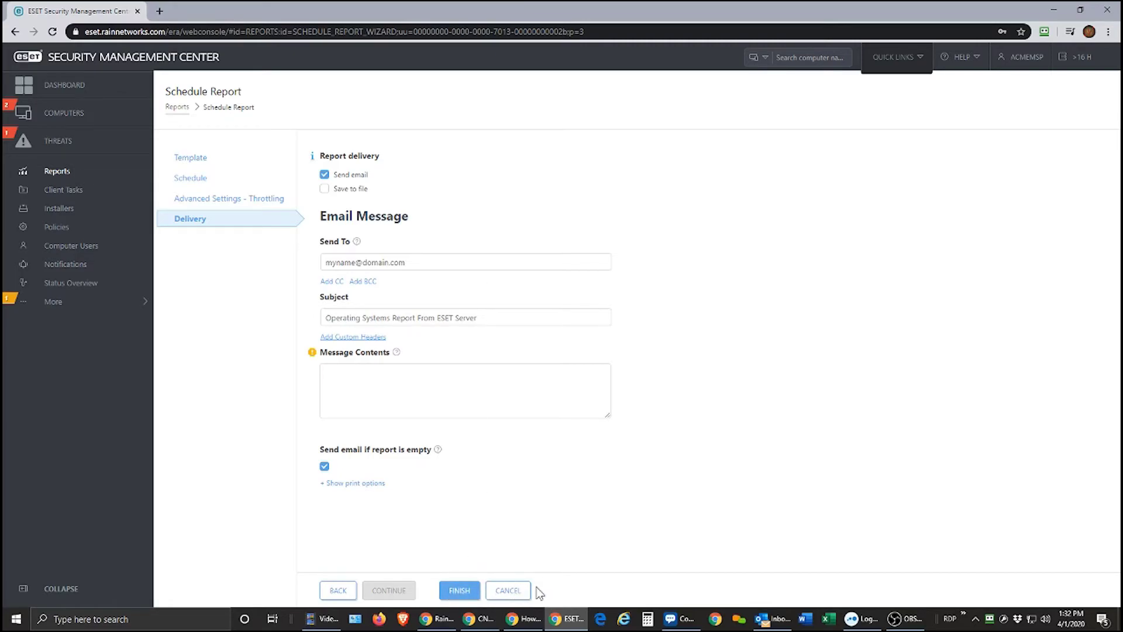
click(507, 591)
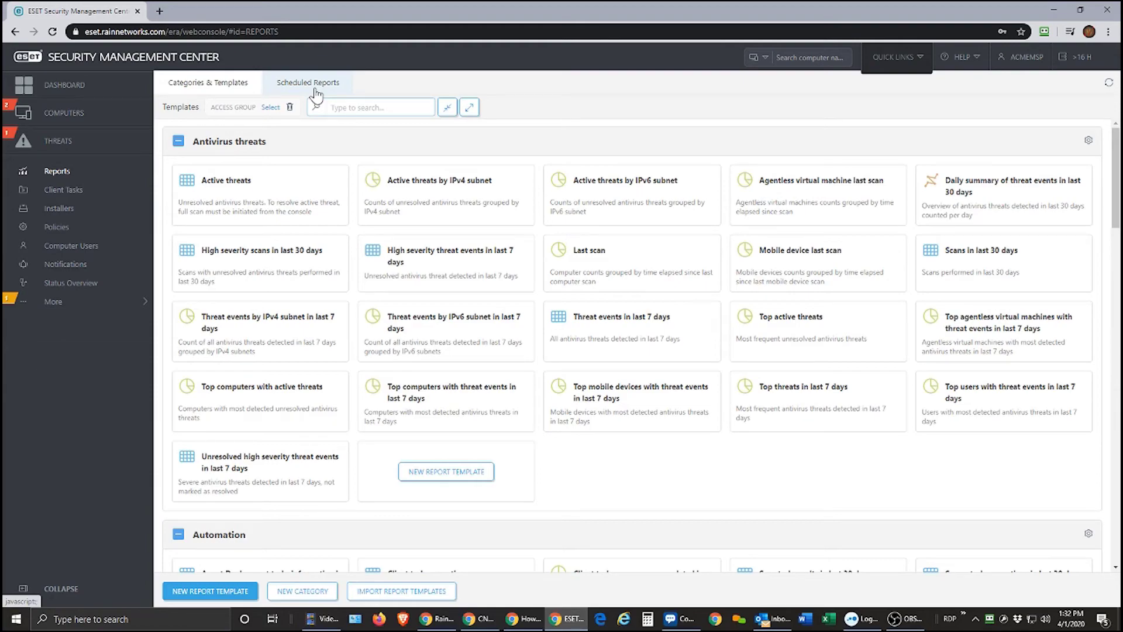
mouse_move(439, 196)
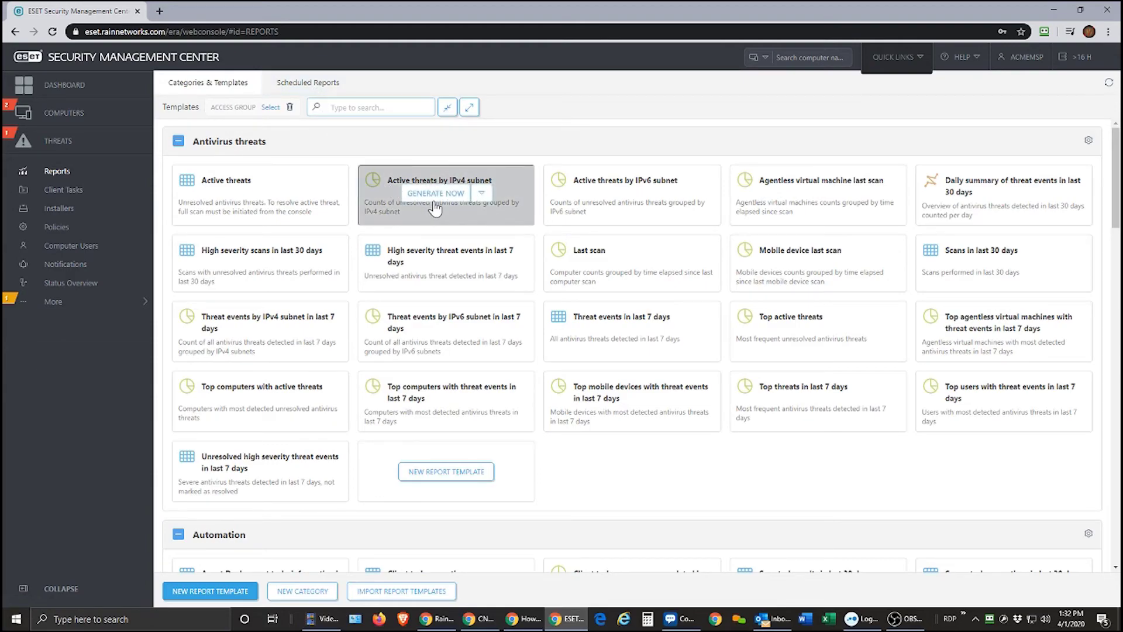